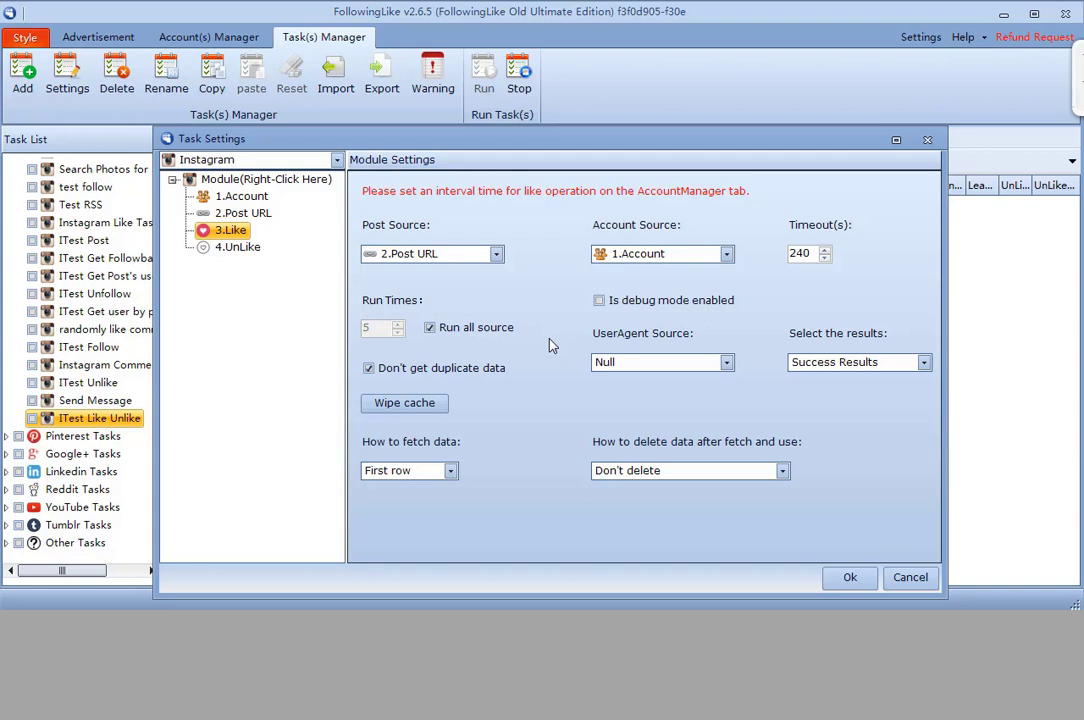
click(445, 254)
click(455, 254)
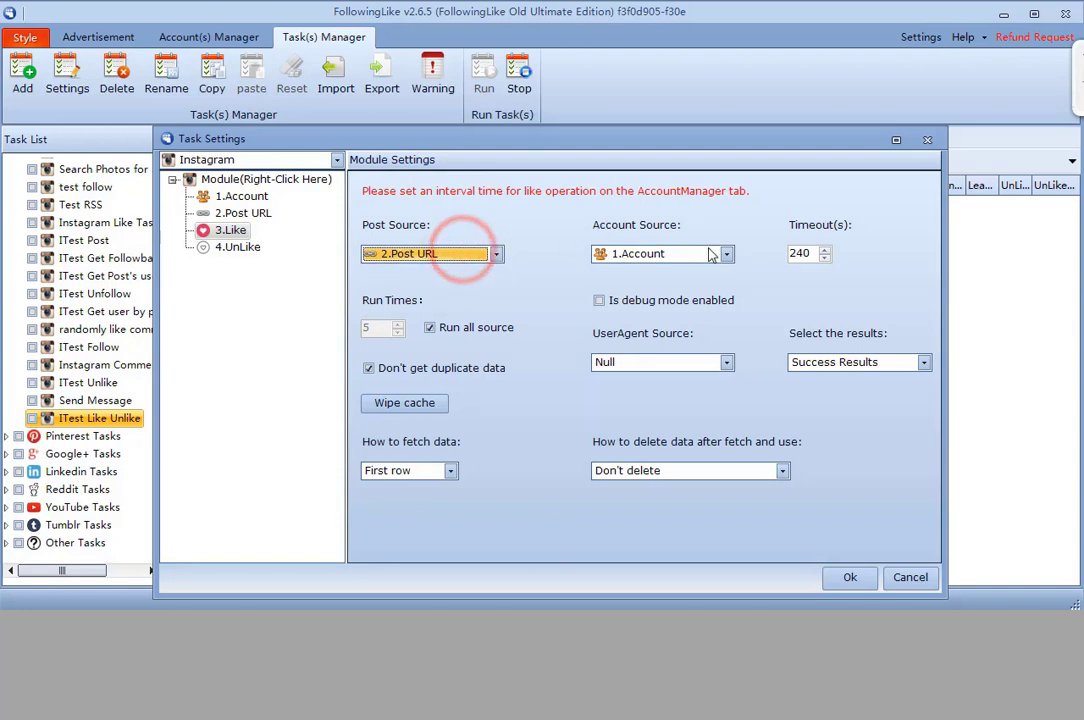
click(718, 255)
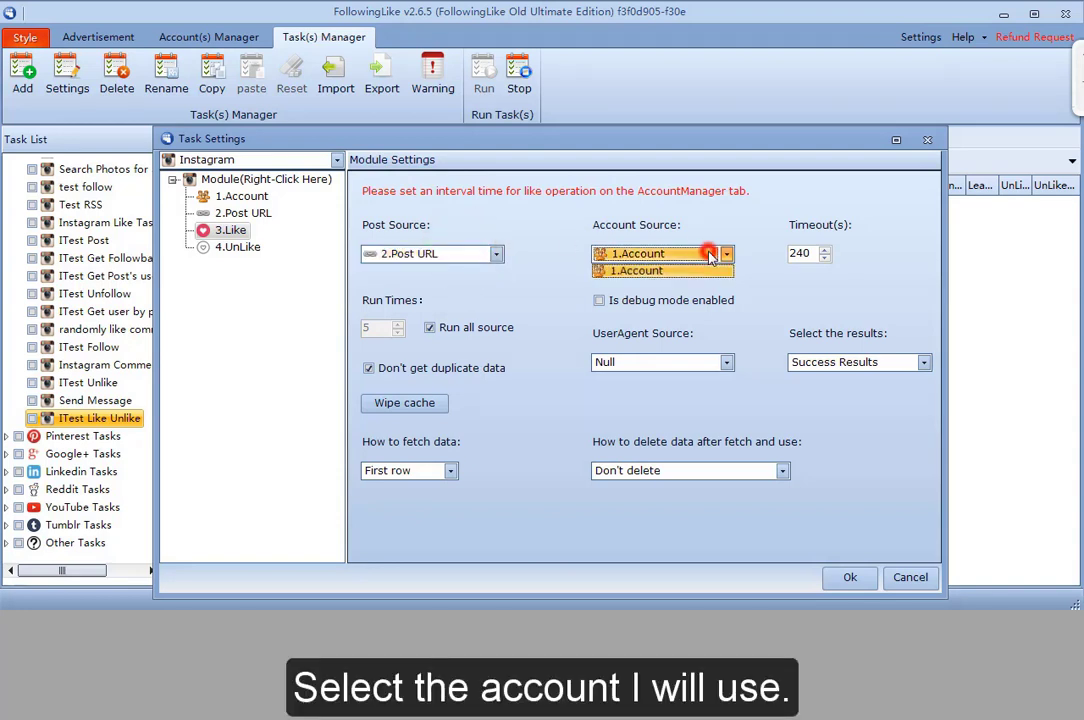
click(660, 256)
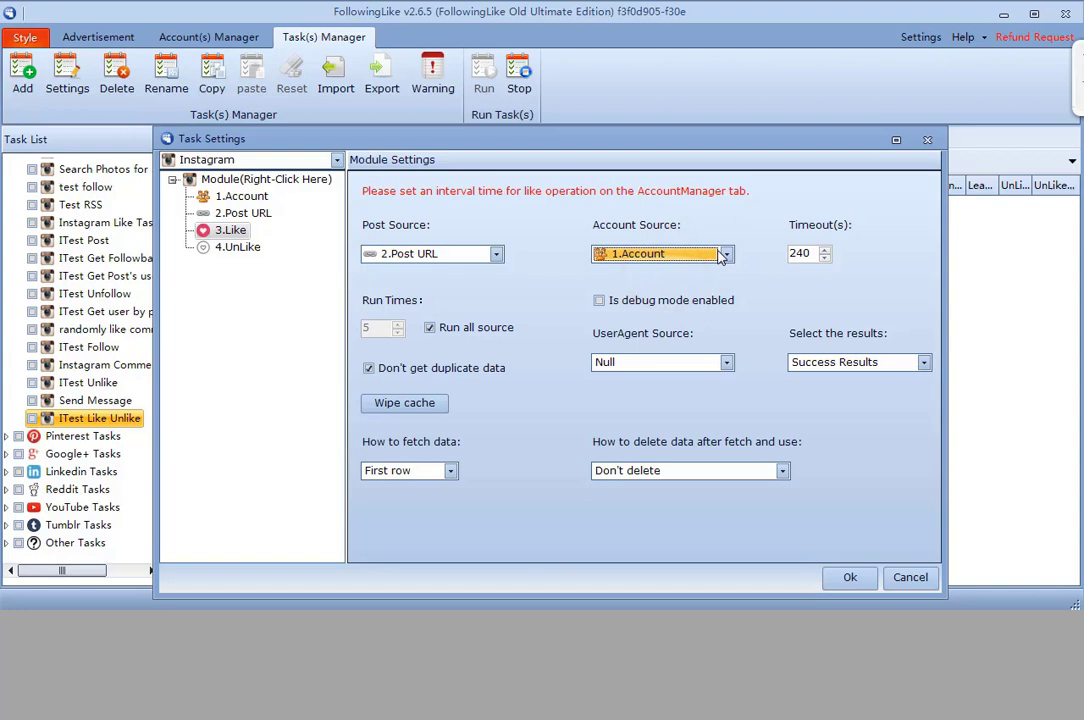
click(815, 253)
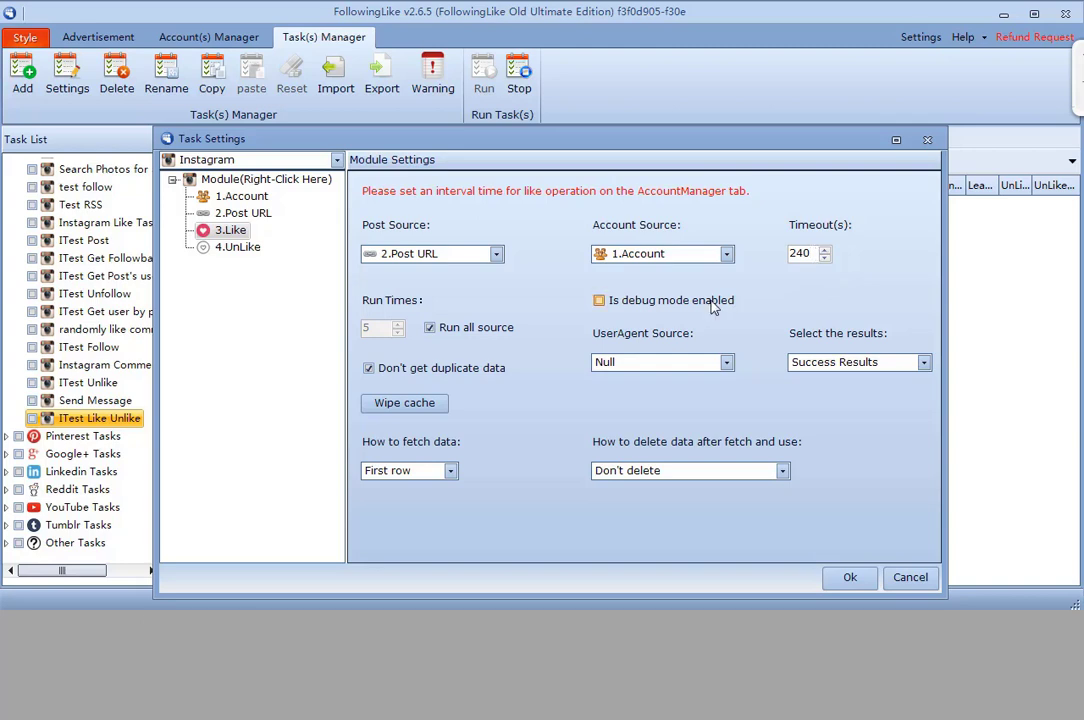
click(389, 335)
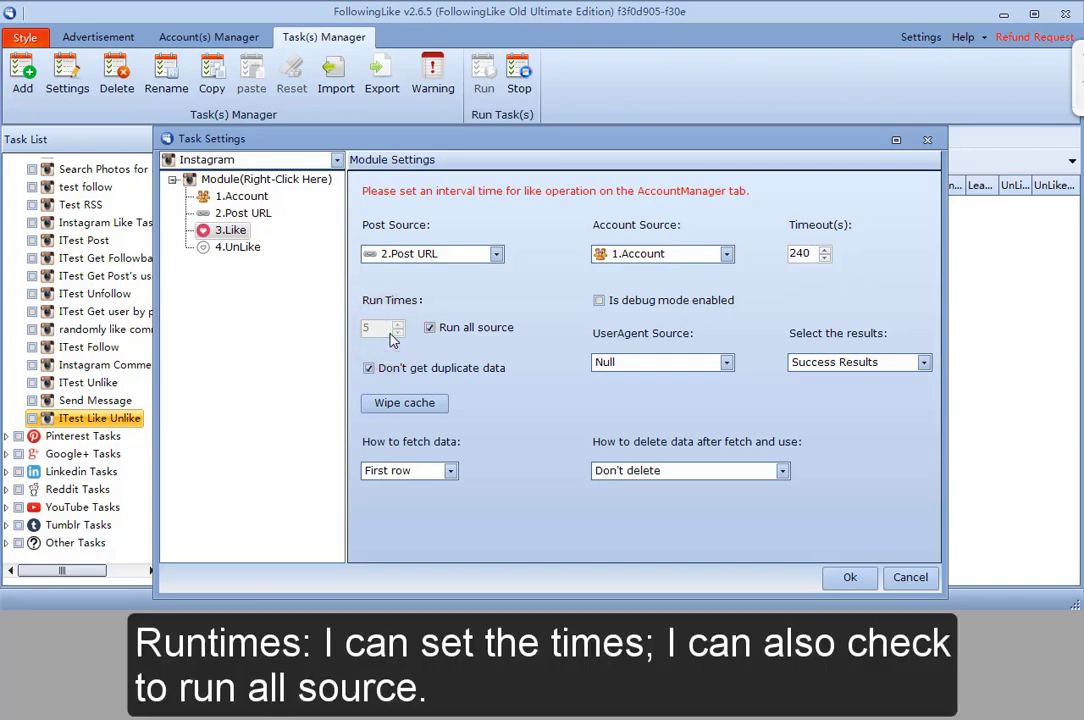
click(441, 331)
click(372, 331)
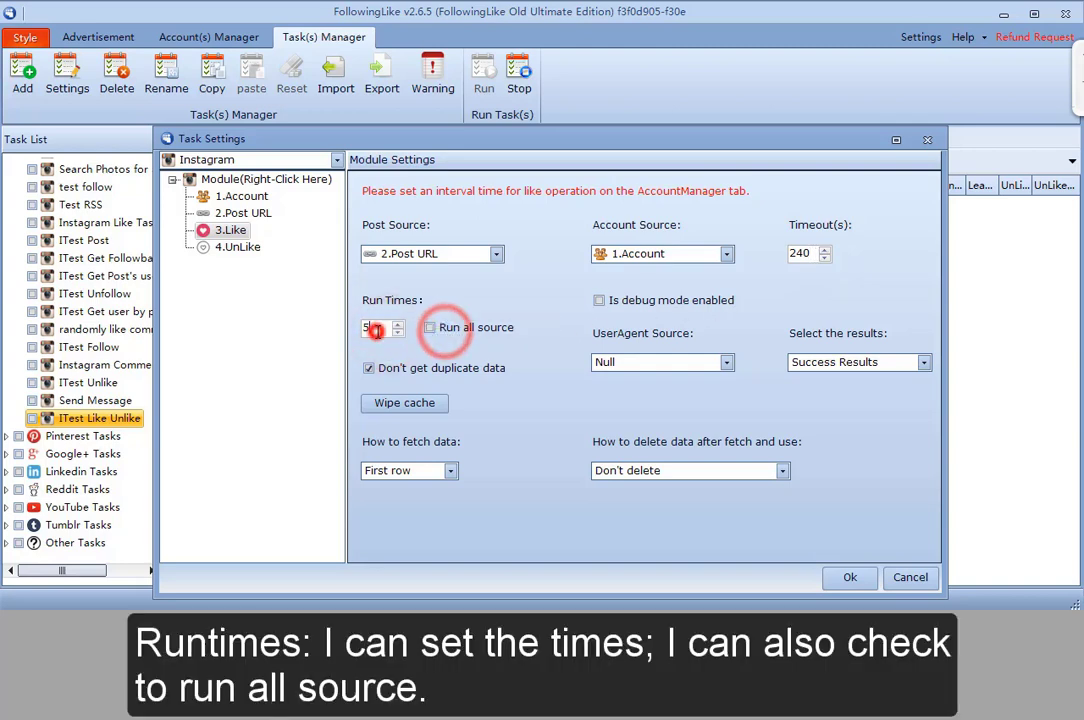
click(441, 332)
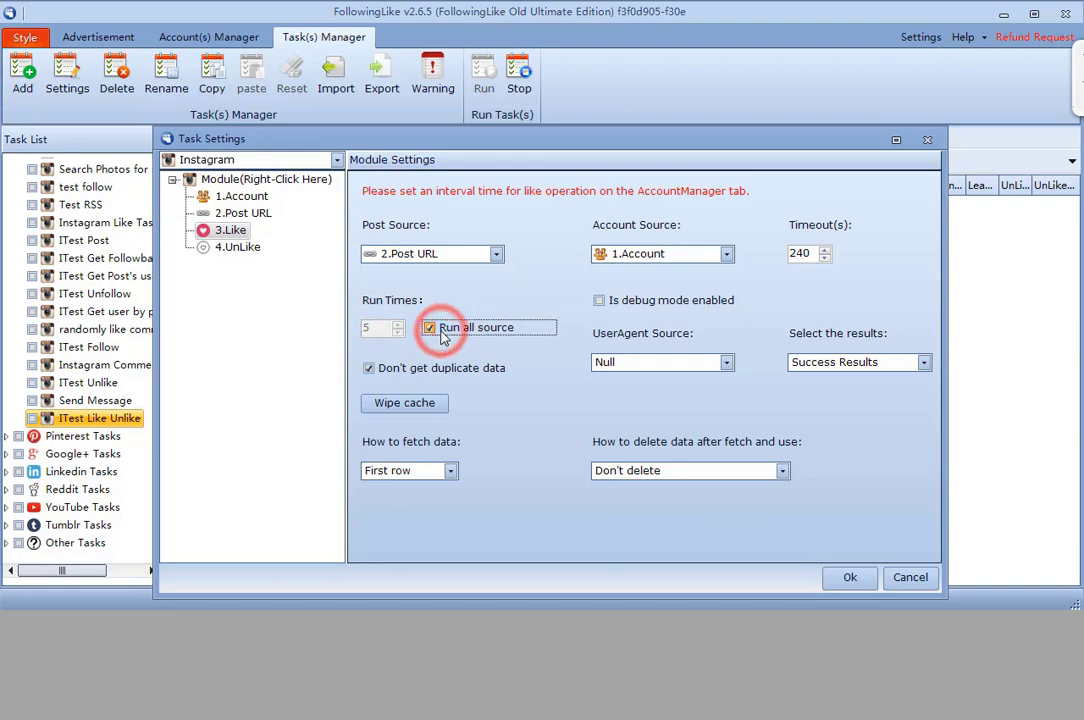
click(412, 369)
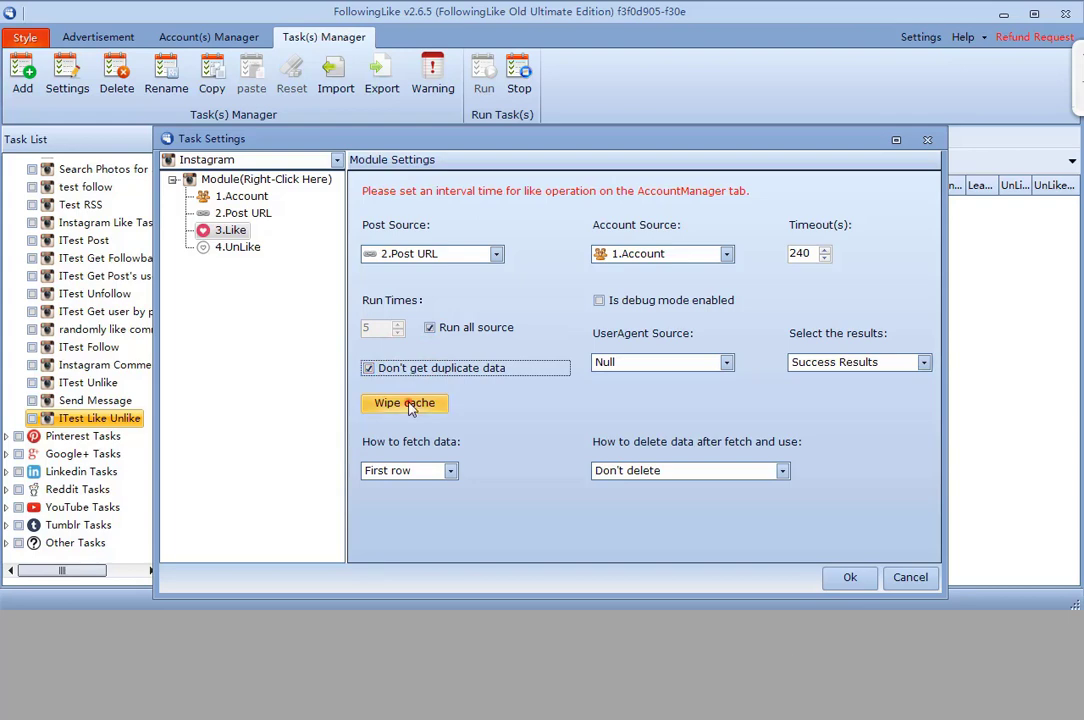
click(407, 404)
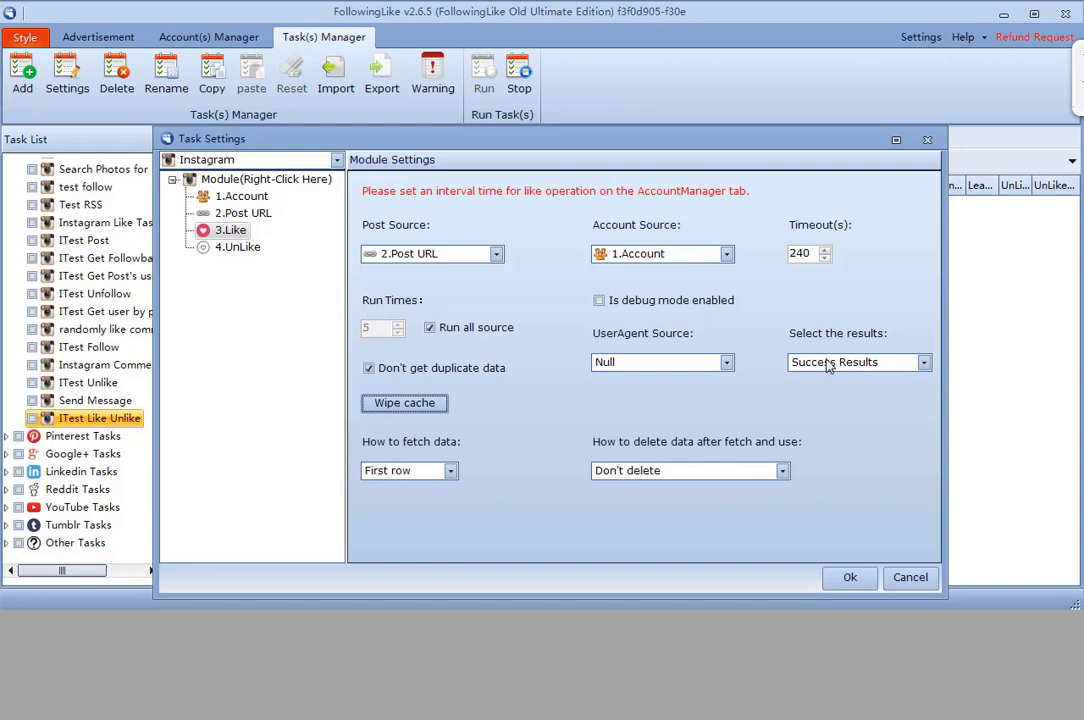
Step: Switch to the Instagram task's 4.UnLike module settings to review its options
click(240, 247)
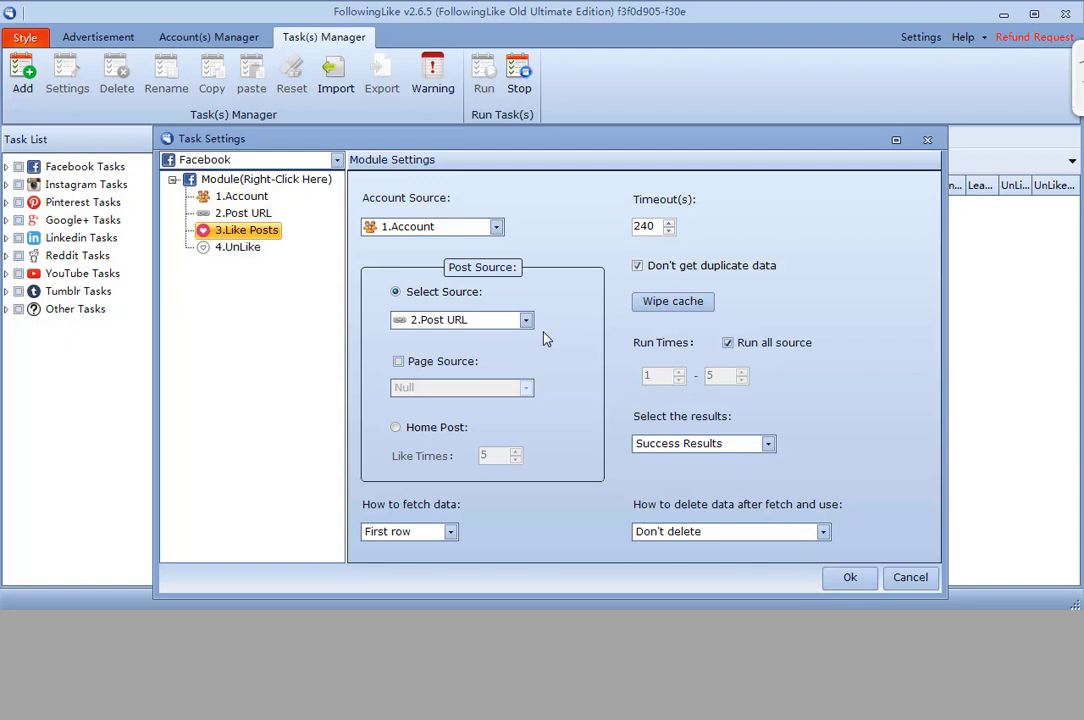
Step: Set the Like Posts source to Home Post so posts are liked from the home feed
click(490, 276)
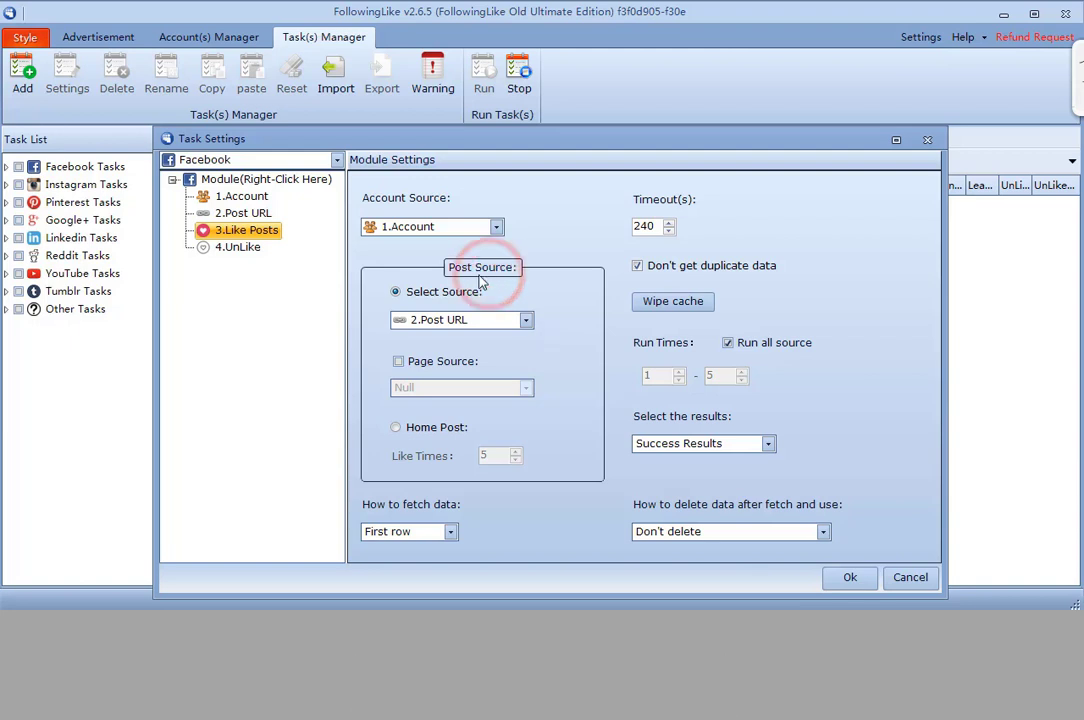
click(443, 302)
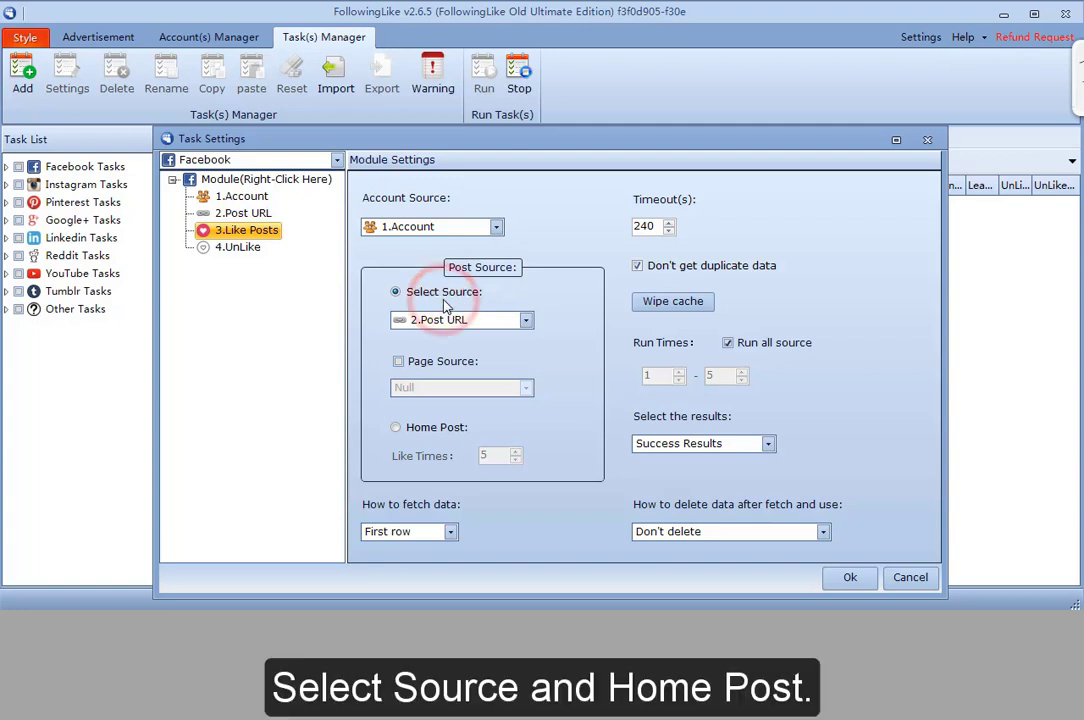
click(418, 429)
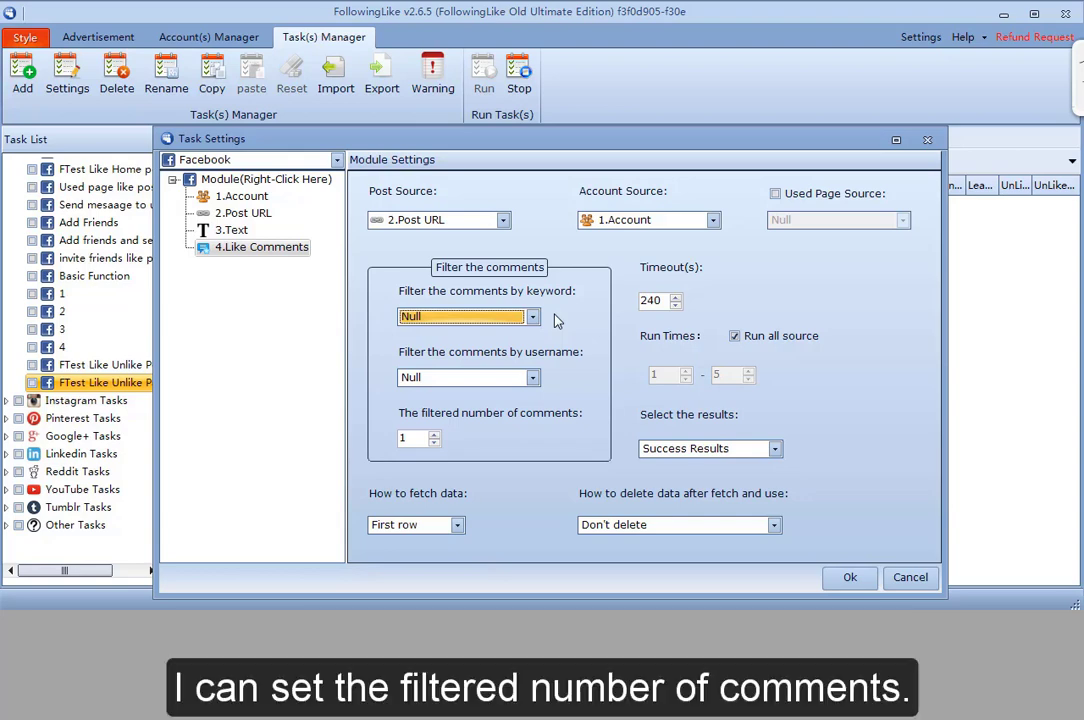
Step: Tick Used Page Source so comments are also drawn from a page source
click(790, 196)
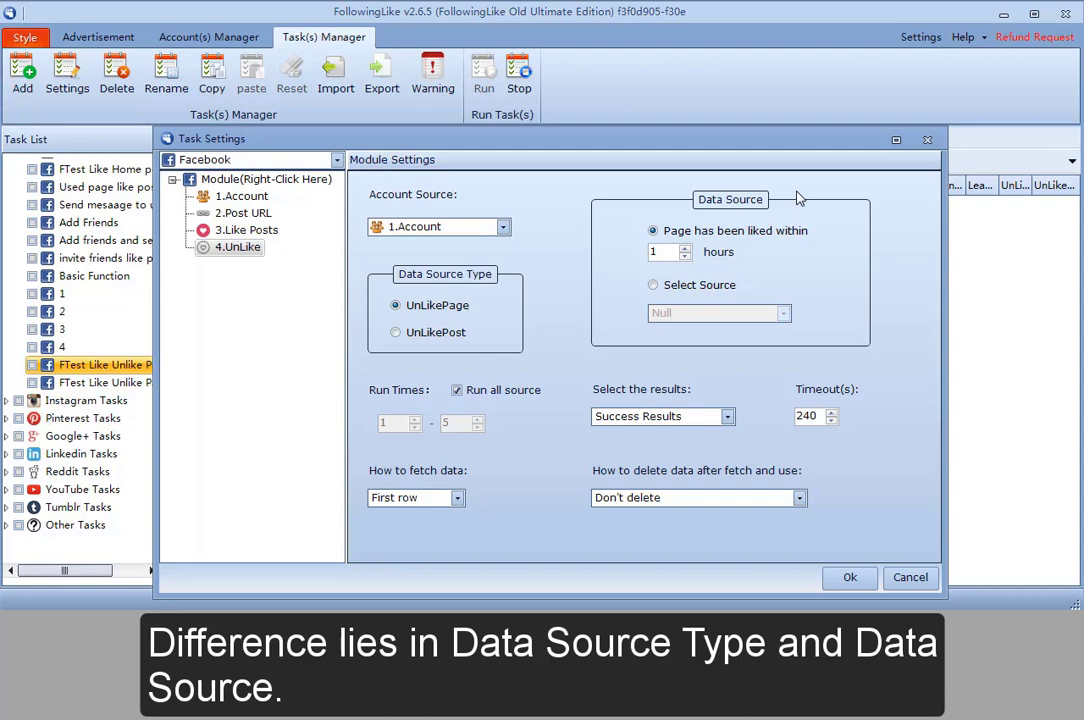
Step: Switch UnLike to UnLikePost and take the posts from the 2.Post URL source
click(460, 312)
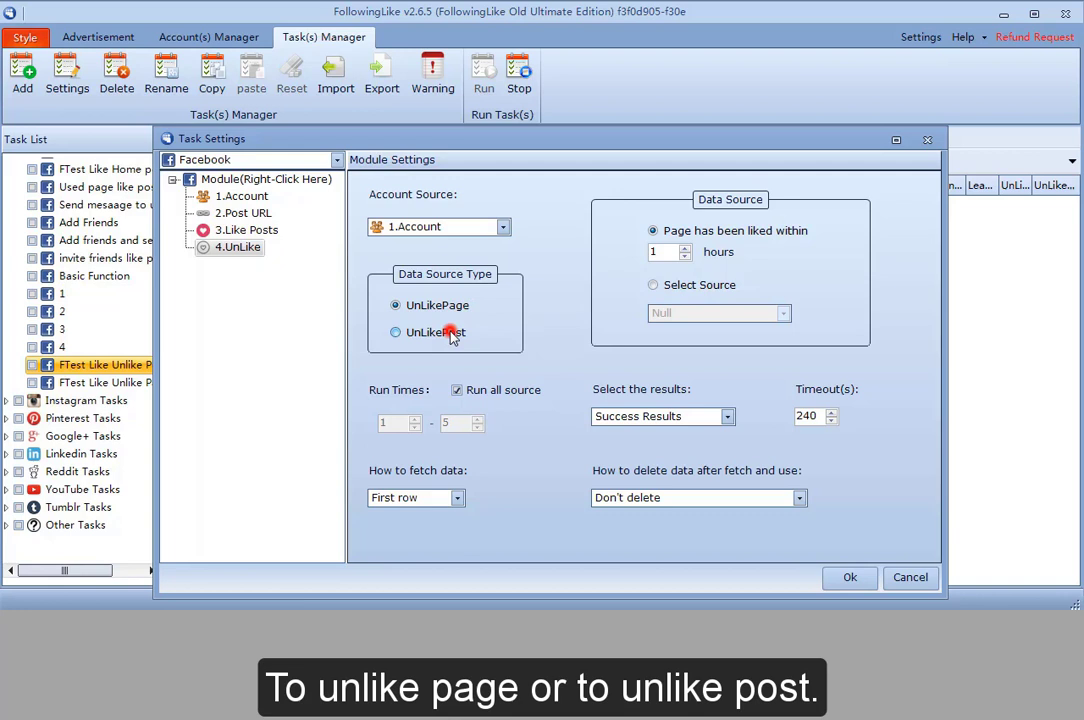
click(450, 336)
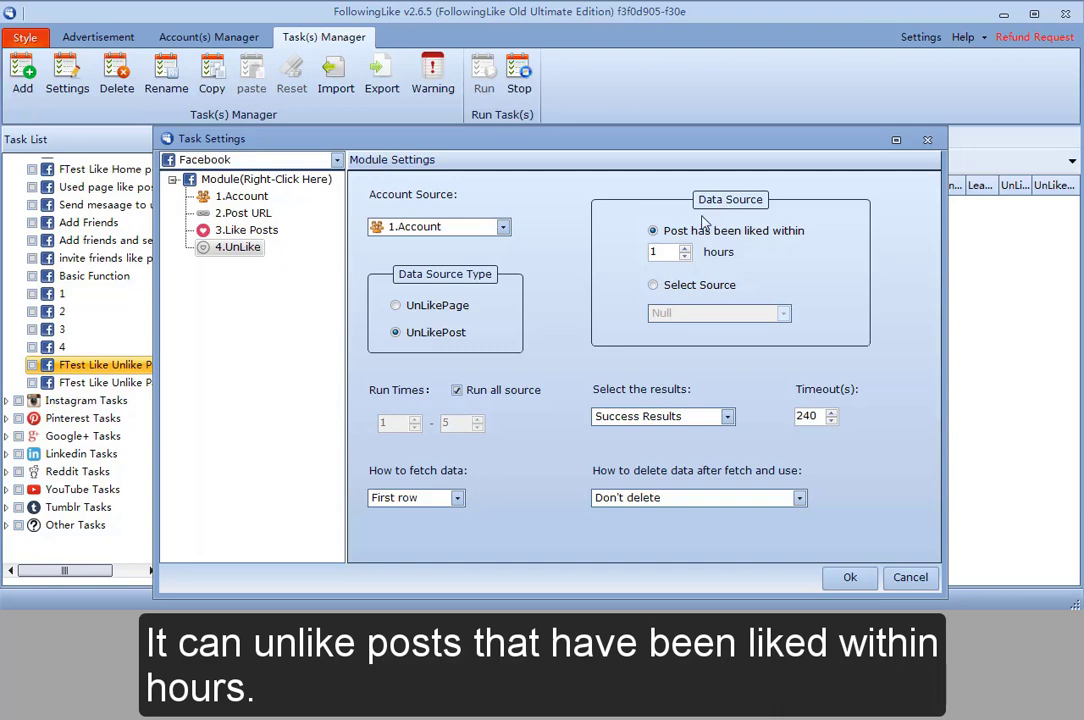
click(692, 286)
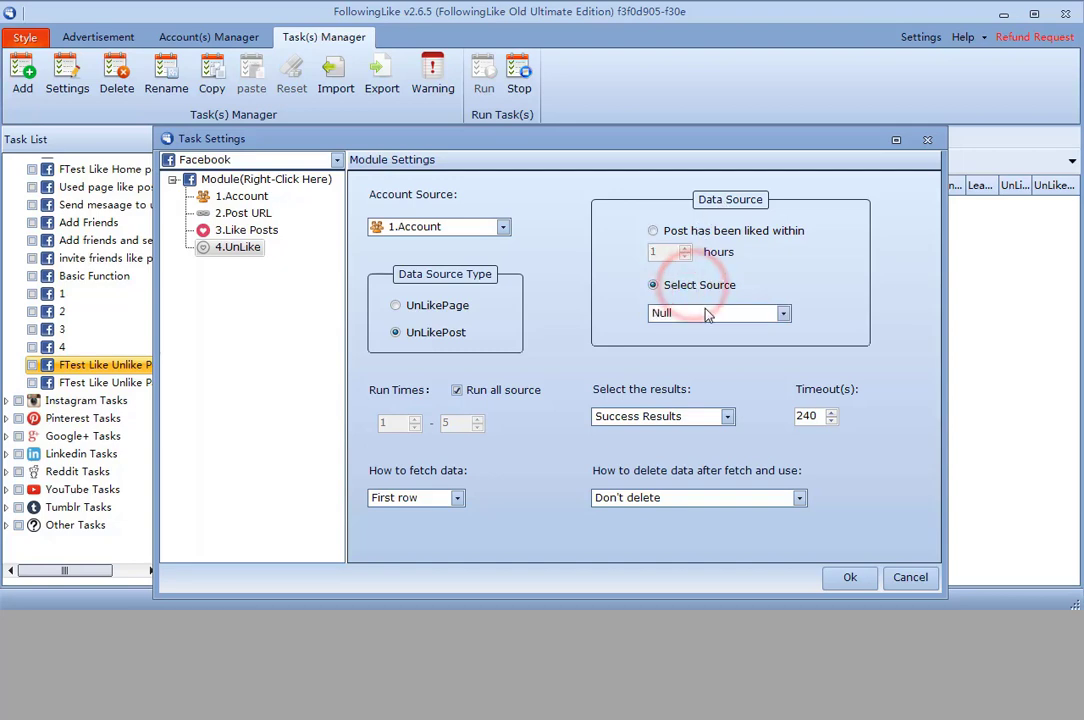
click(707, 315)
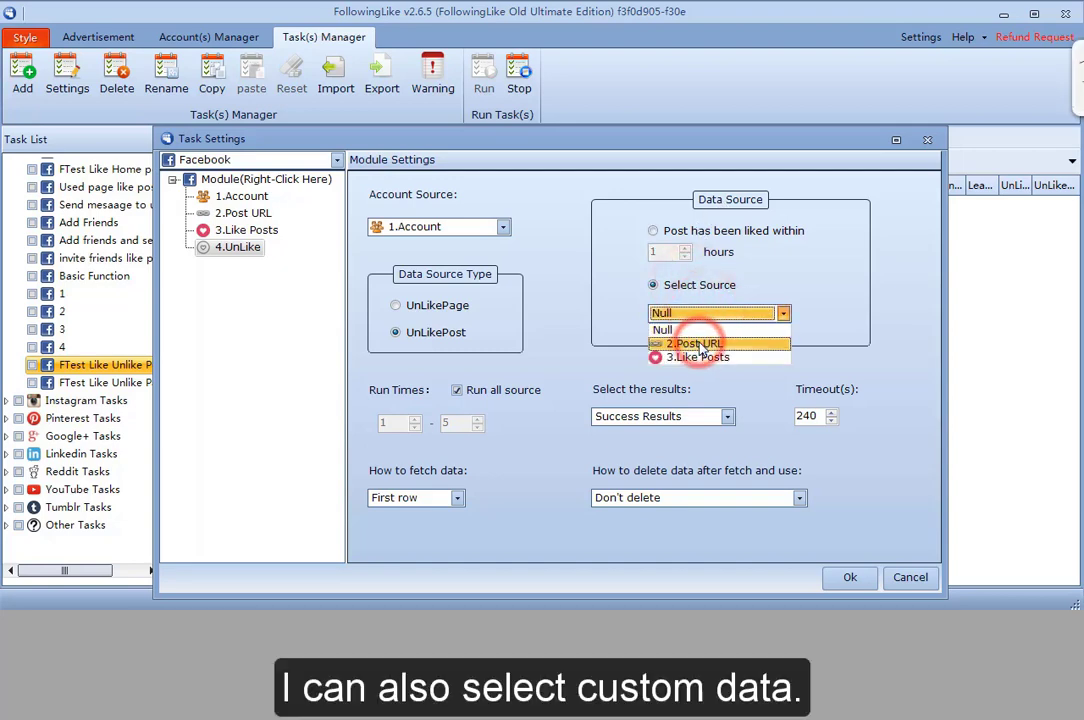
click(701, 345)
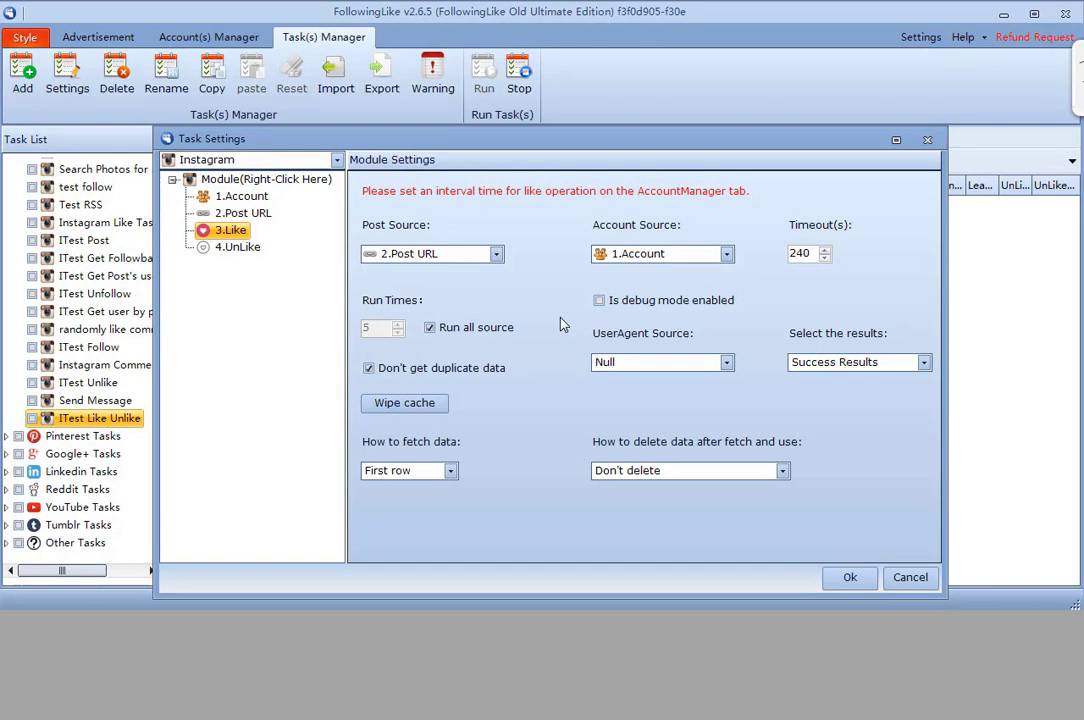
Step: Enable debug mode for Instagram Like, leaving the UserAgent Source unchanged
click(636, 301)
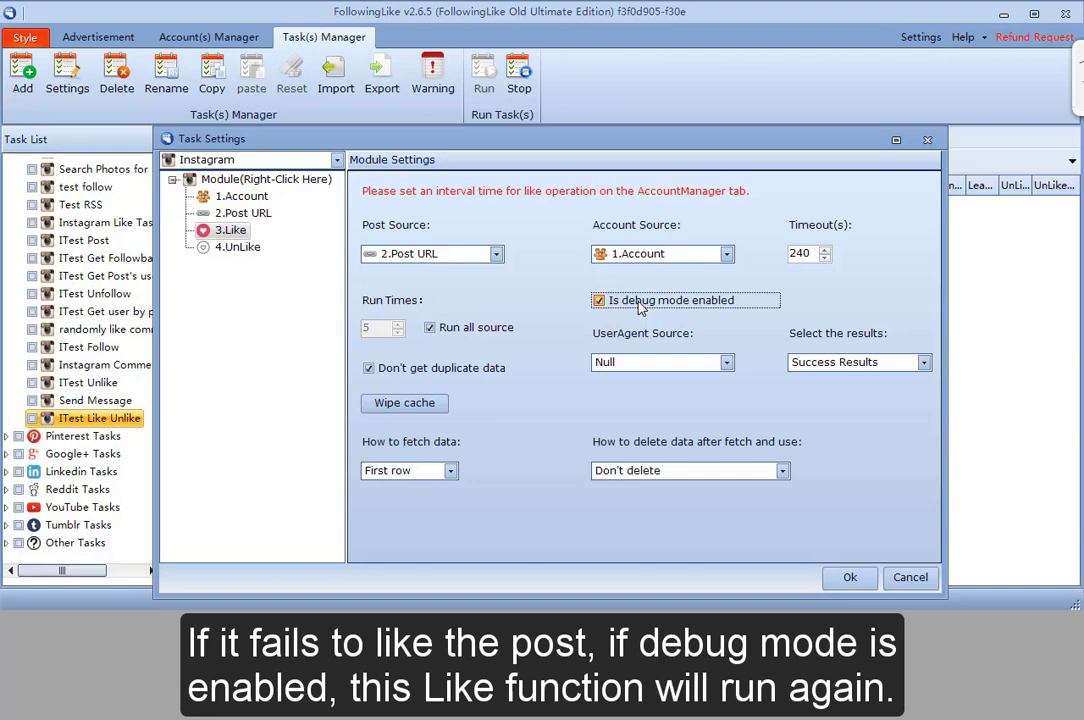
click(646, 363)
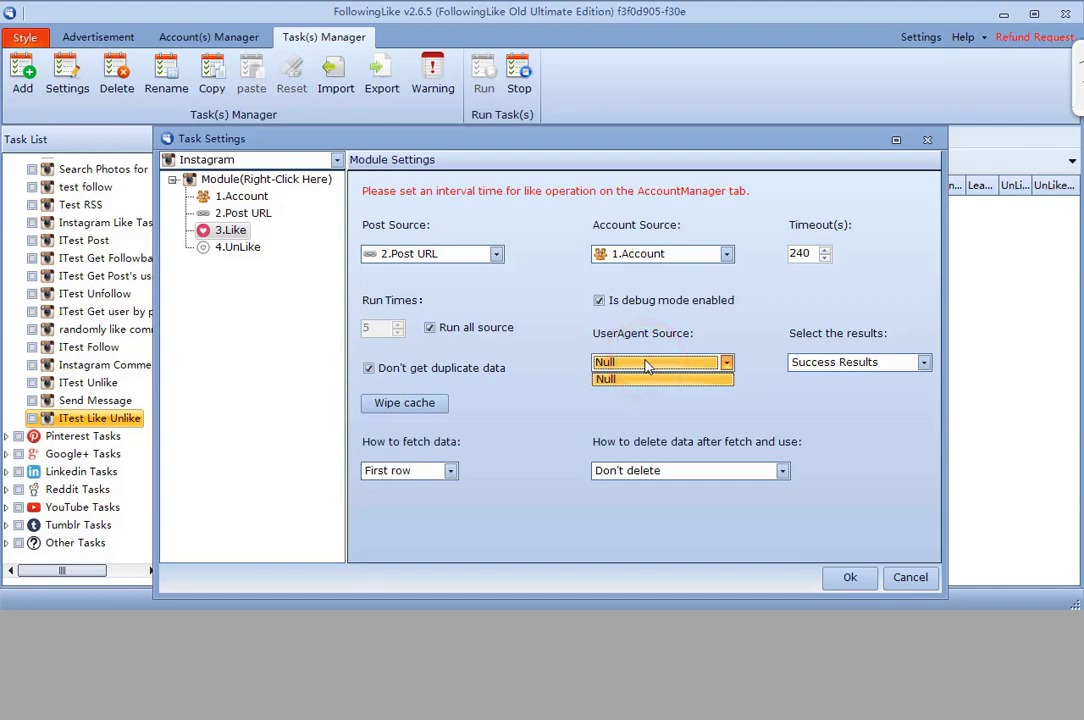
click(646, 364)
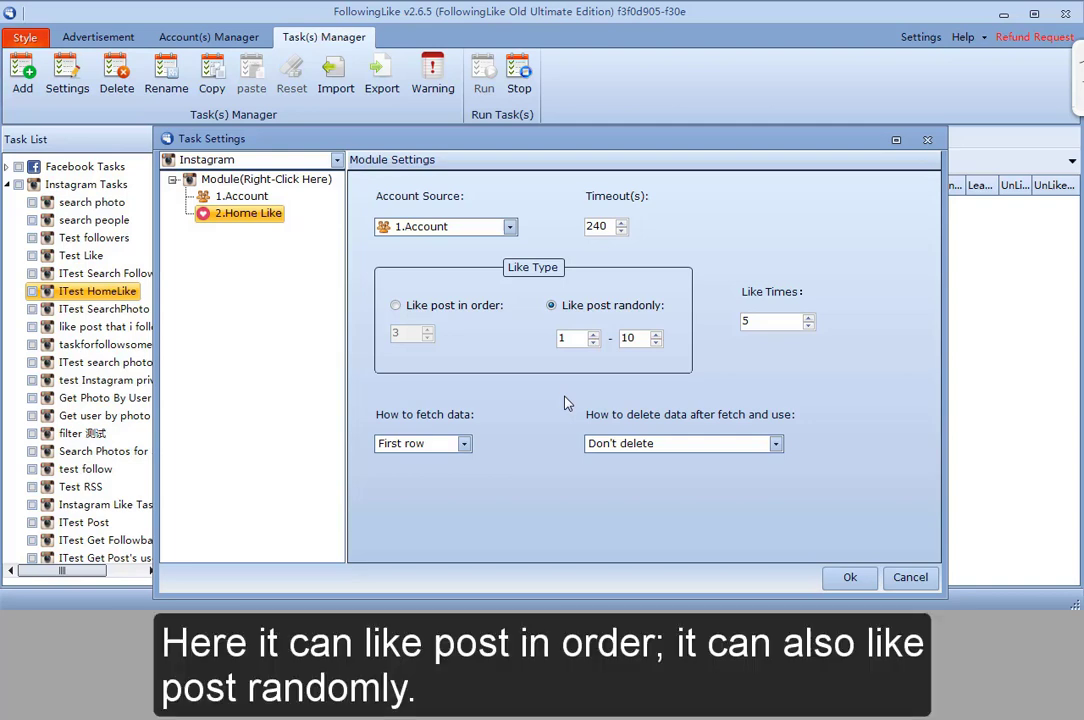
Step: Check the random post range and Like Times fields in Home Like
click(590, 312)
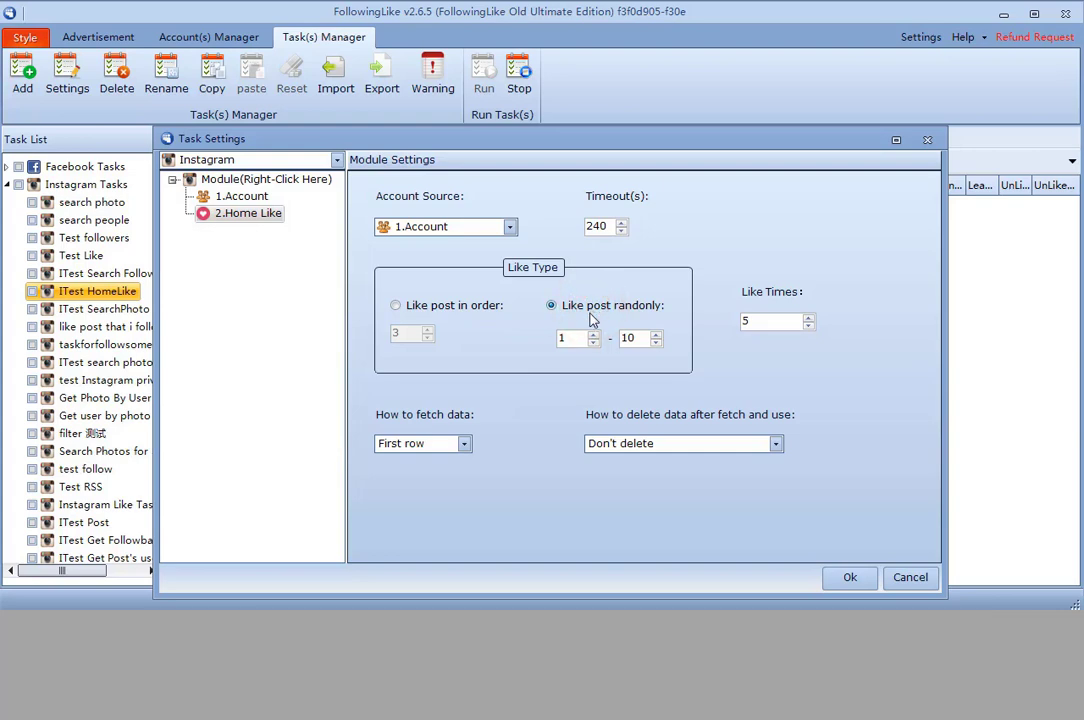
click(573, 337)
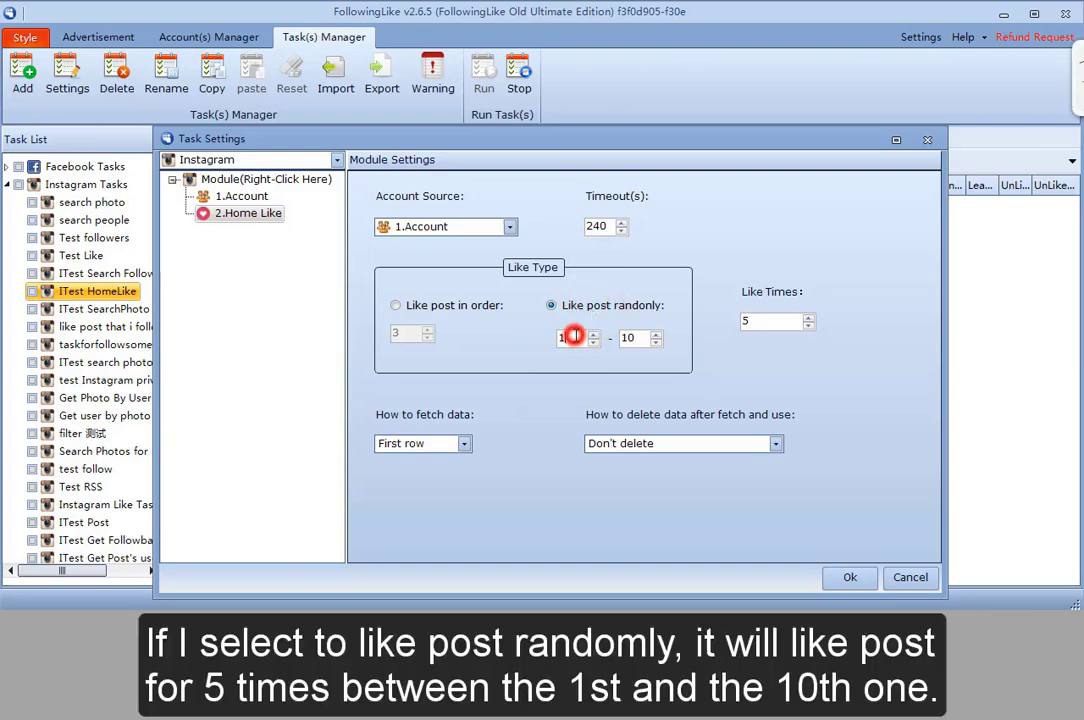
click(634, 336)
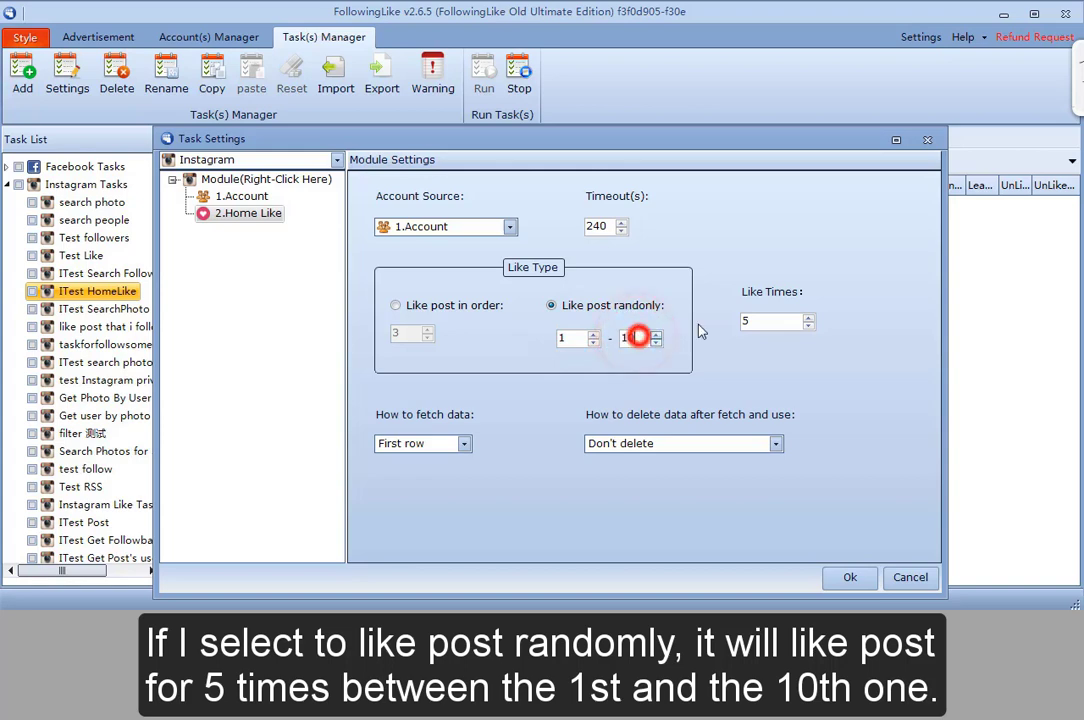
click(741, 321)
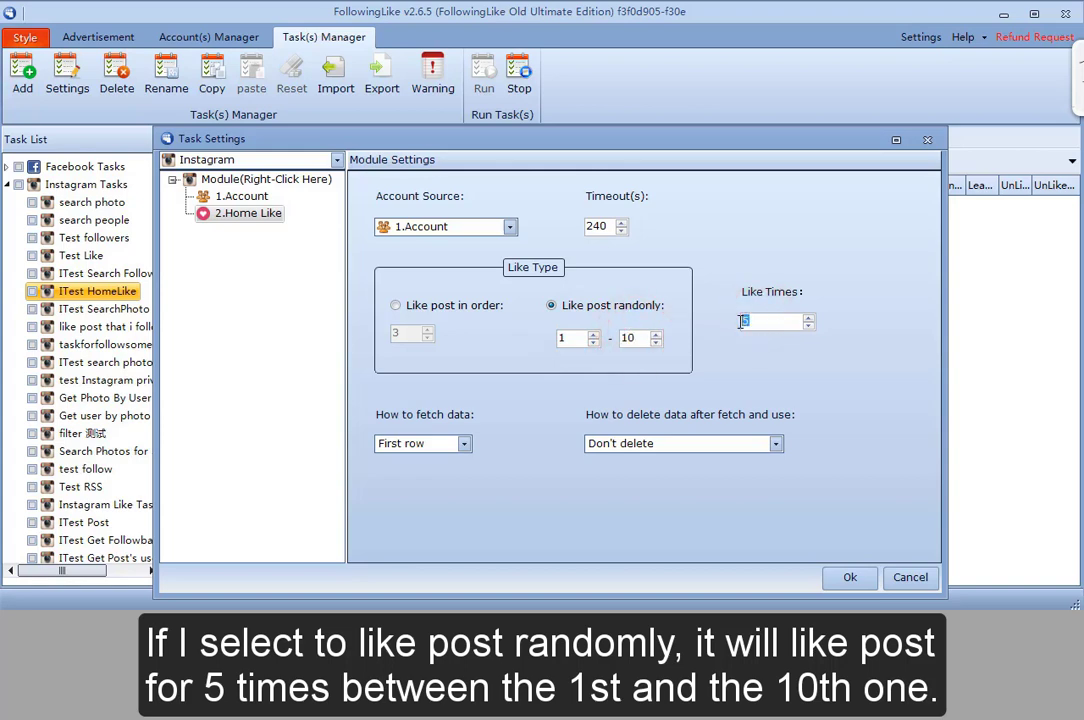
Step: Make Home Like like posts in order starting from post 3, with Like Times 5
click(456, 305)
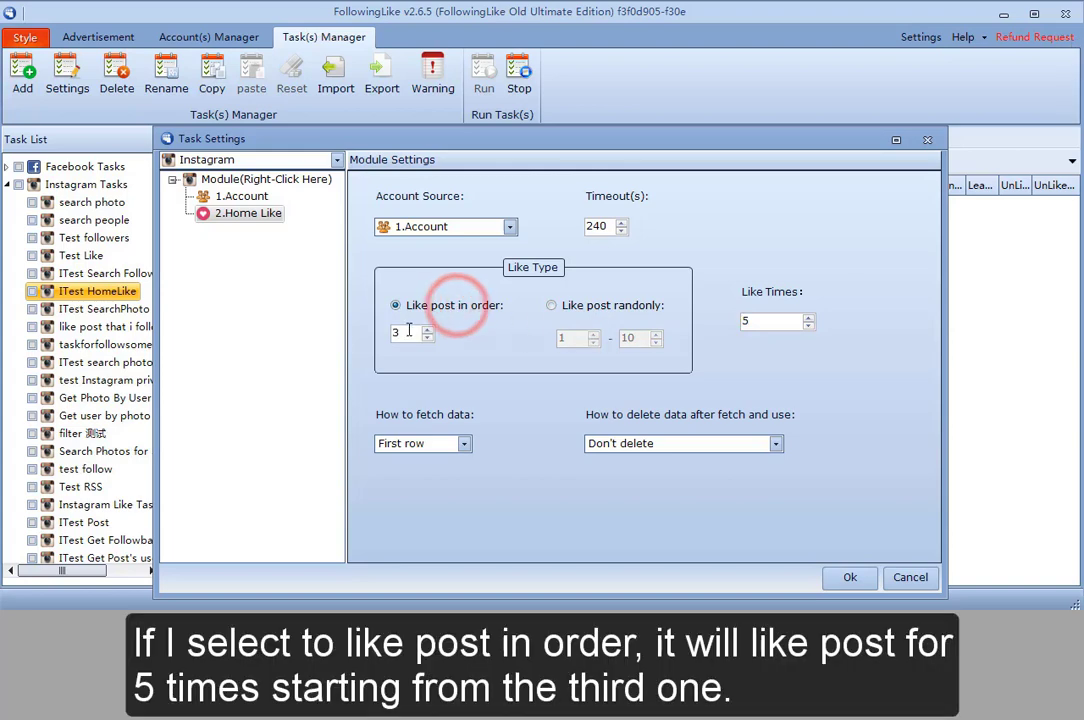
click(405, 332)
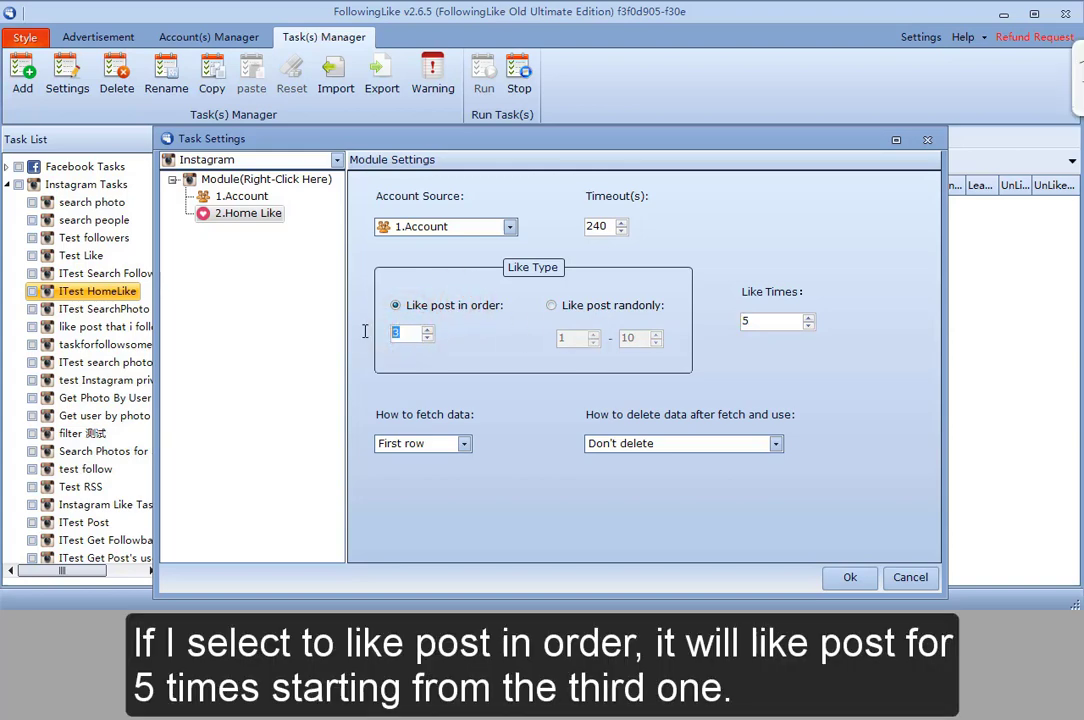
click(400, 332)
click(765, 320)
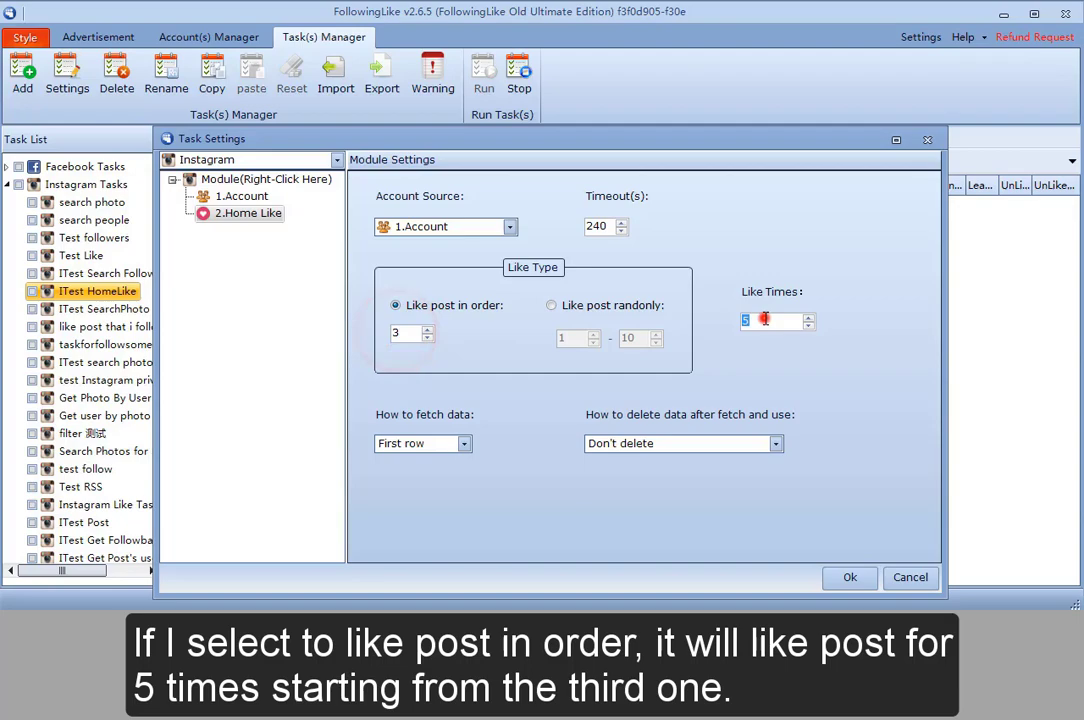
click(773, 320)
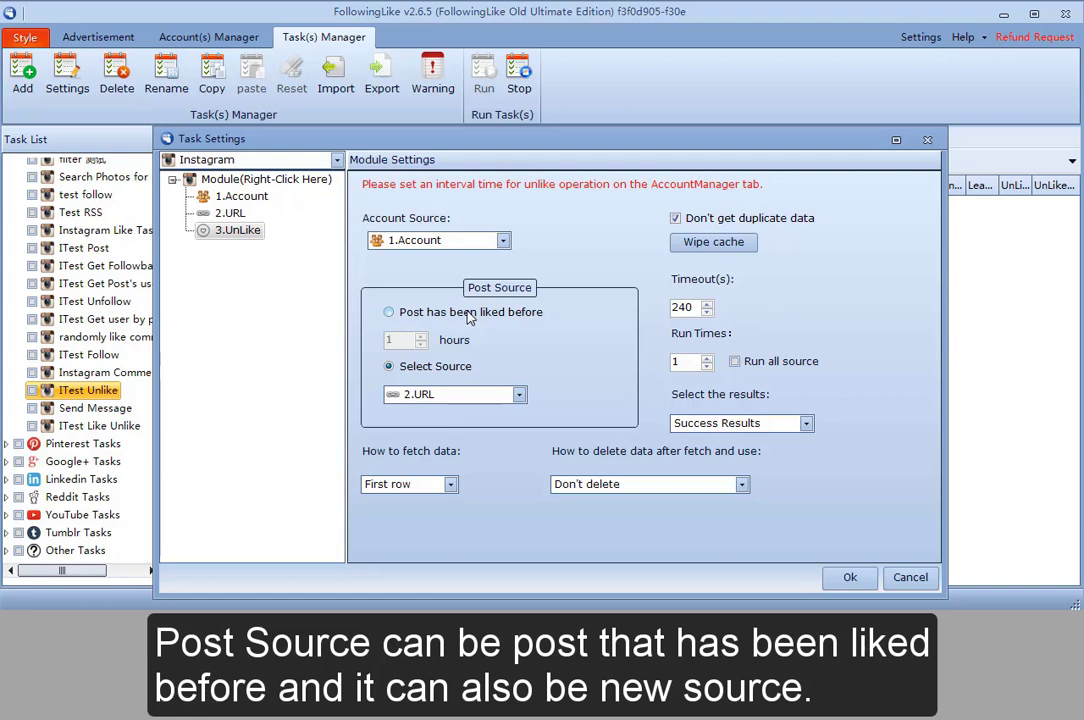
click(446, 395)
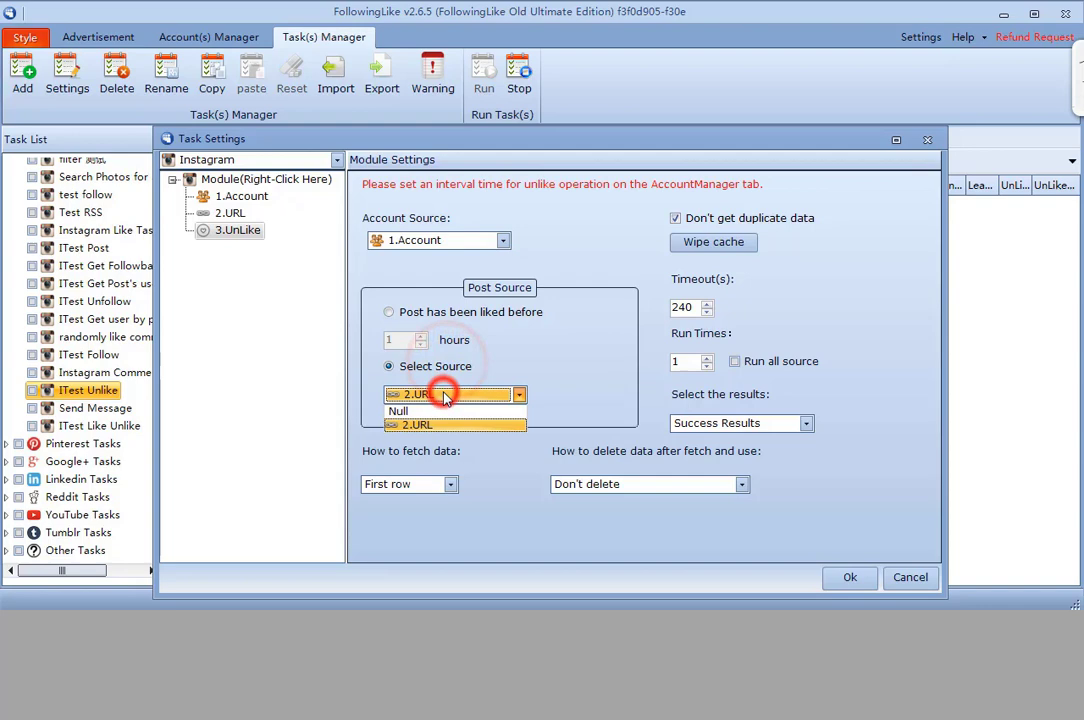
click(446, 396)
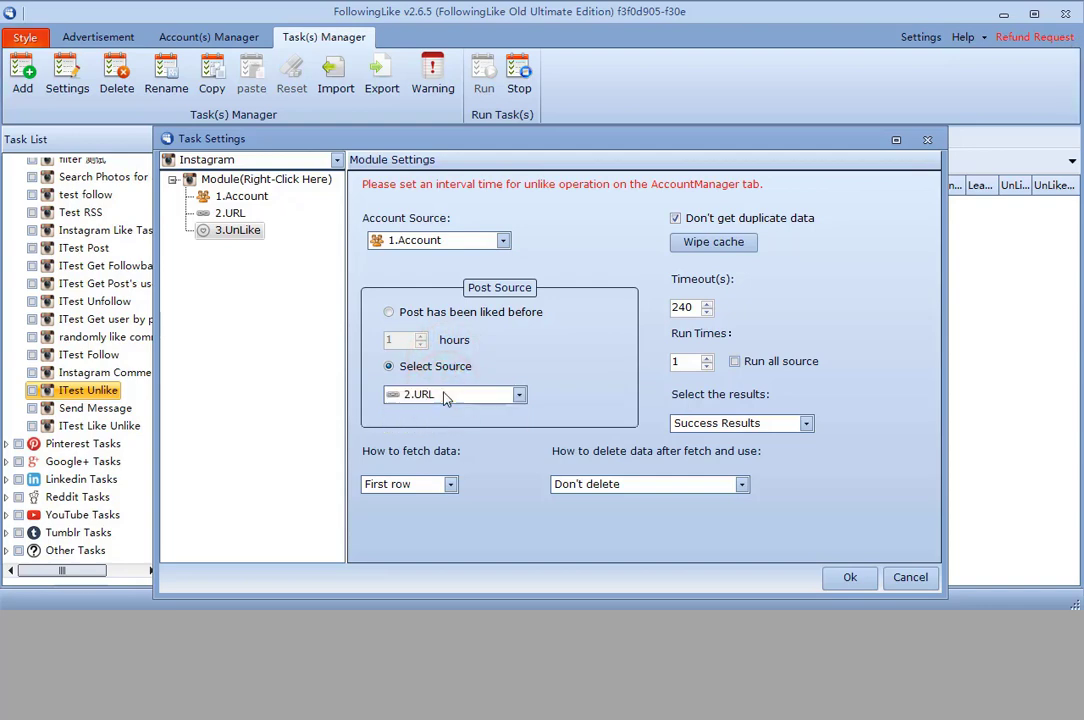